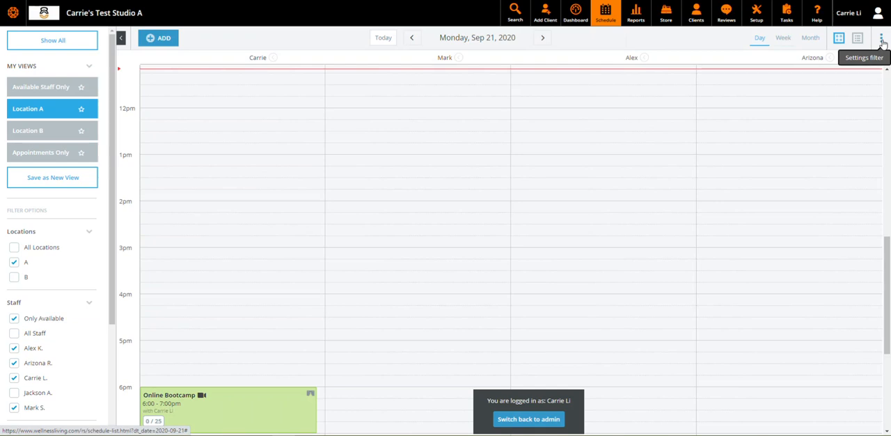
Check the View Mode choices in the schedule settings while the daily schedule is shown.
{"action": "left_click", "coordinate": [882, 42]}
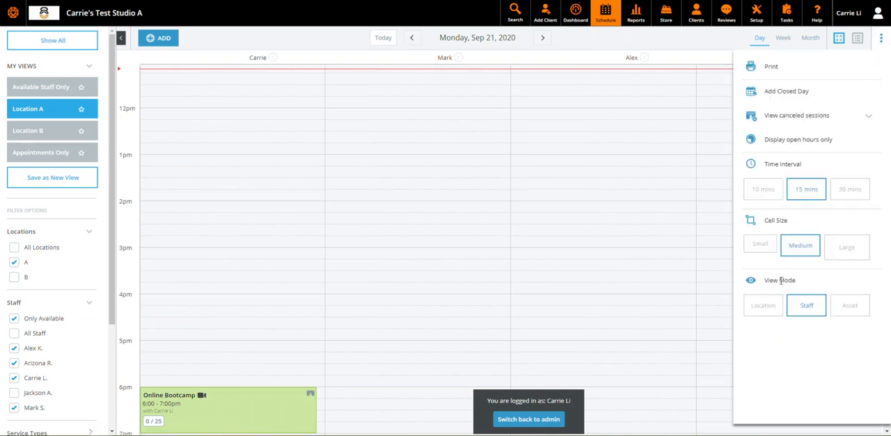
{"action": "left_click_drag", "start_coordinate": [765, 280], "coordinate": [800, 281]}
{"action": "left_click", "coordinate": [763, 305]}
{"action": "left_click", "coordinate": [812, 307]}
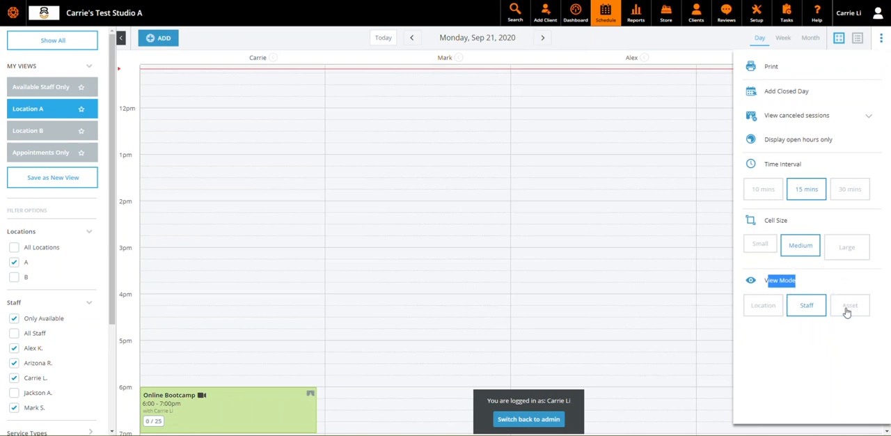
{"action": "left_click", "coordinate": [703, 39]}
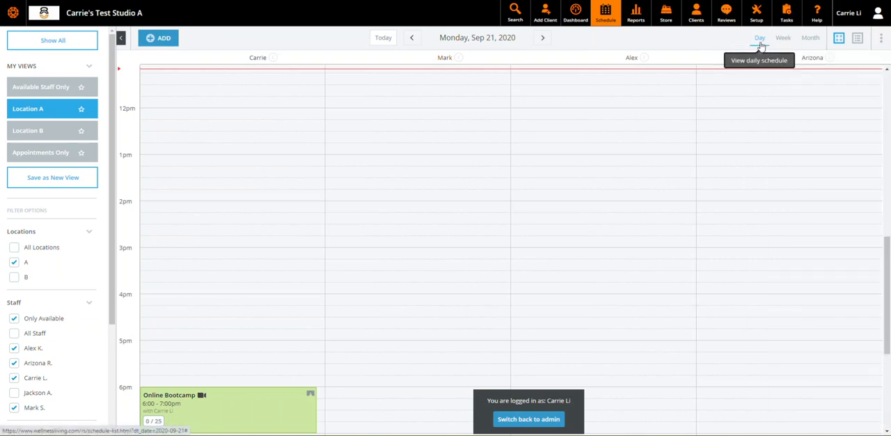
Switch to the weekly schedule and check its settings for View Mode choices.
{"action": "left_click", "coordinate": [837, 40]}
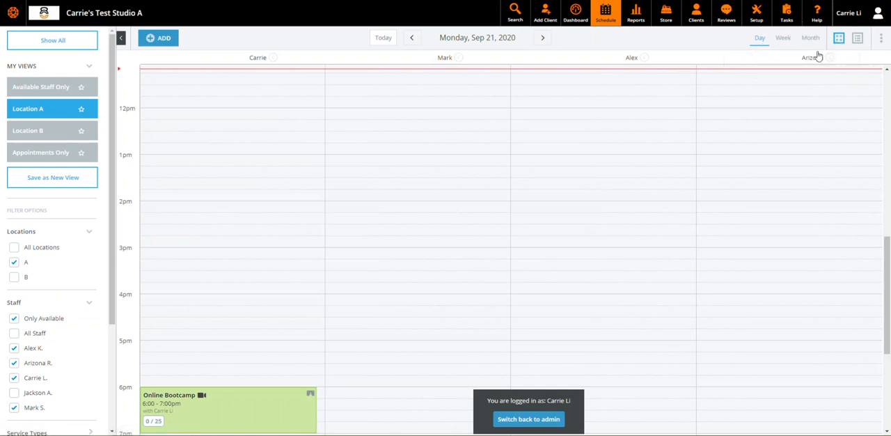
{"action": "left_click", "coordinate": [840, 41]}
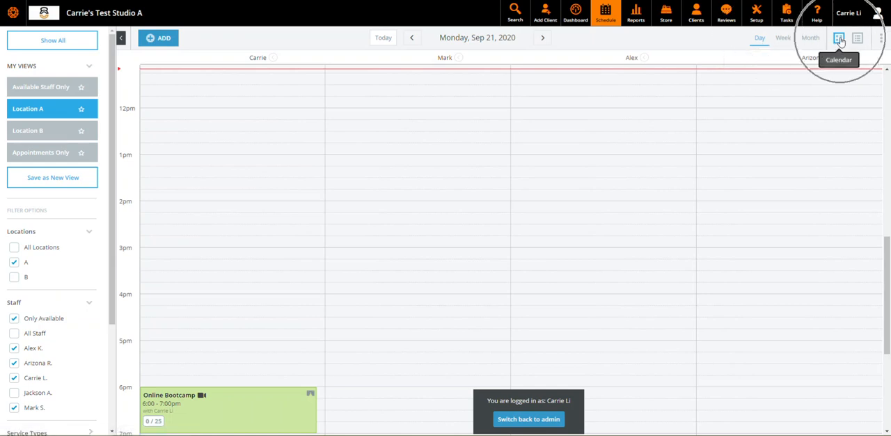
{"action": "left_click", "coordinate": [787, 42]}
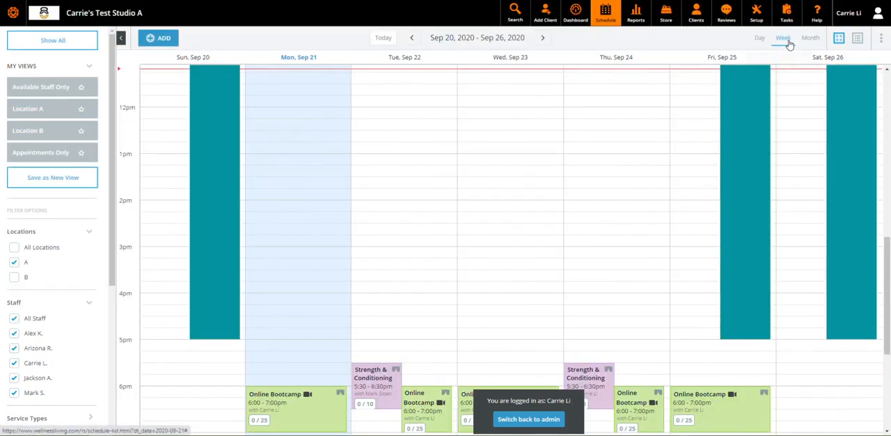
{"action": "left_click", "coordinate": [880, 41]}
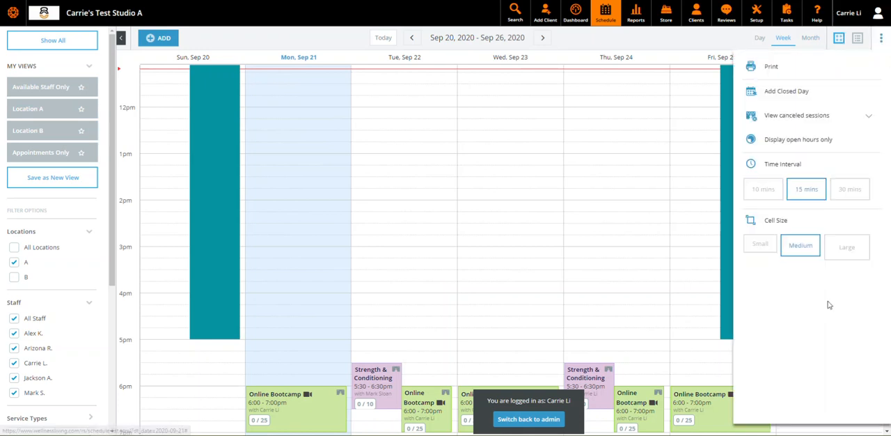
{"action": "left_click", "coordinate": [768, 297]}
{"action": "left_click", "coordinate": [771, 298]}
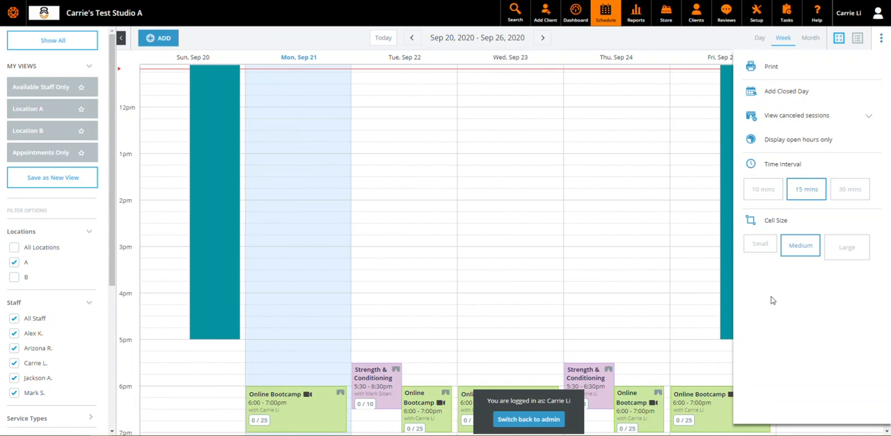
{"action": "left_click", "coordinate": [643, 39]}
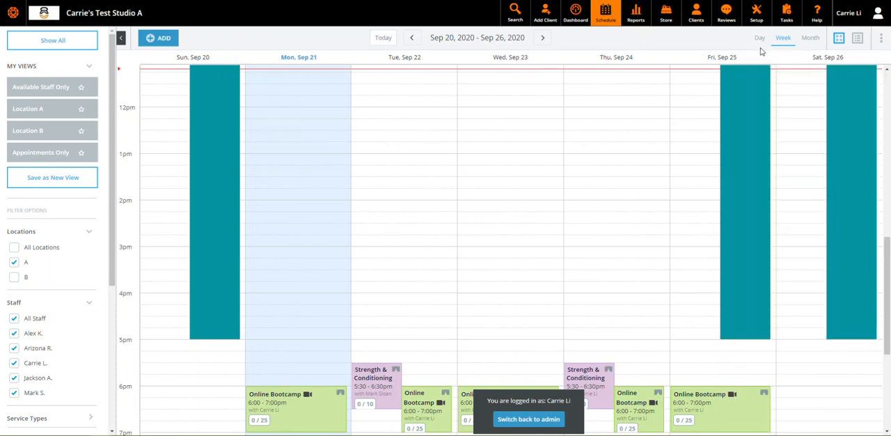
Return to the daily schedule and set its View Mode to Asset.
{"action": "left_click", "coordinate": [761, 42]}
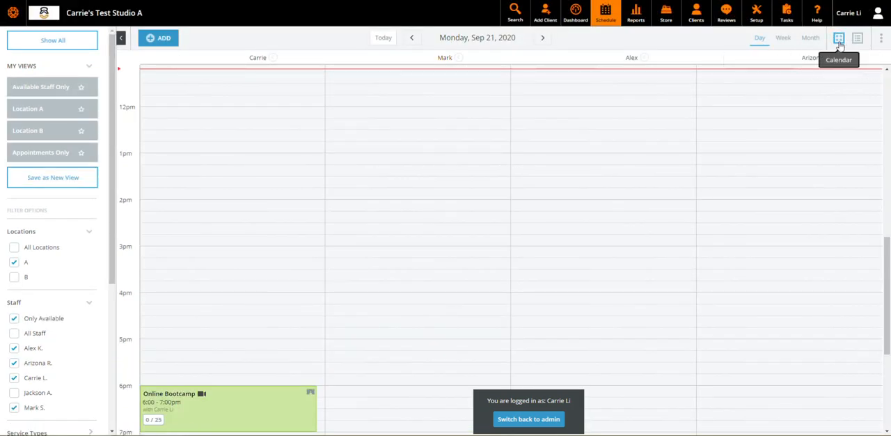
{"action": "left_click", "coordinate": [881, 39]}
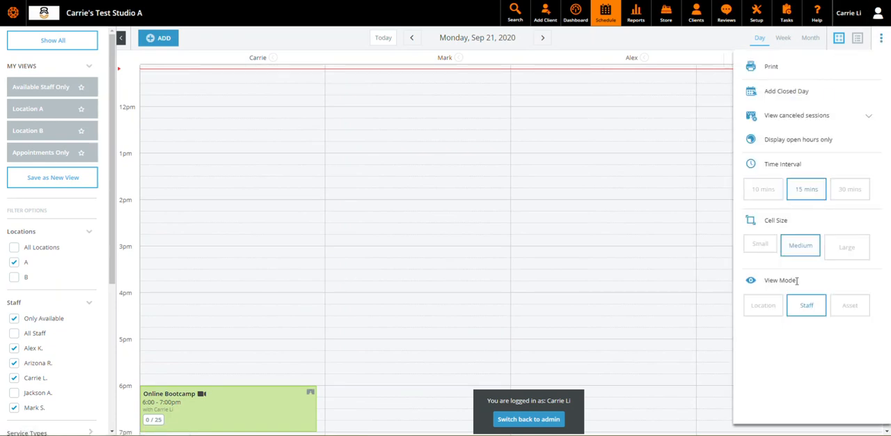
{"action": "left_click", "coordinate": [848, 308]}
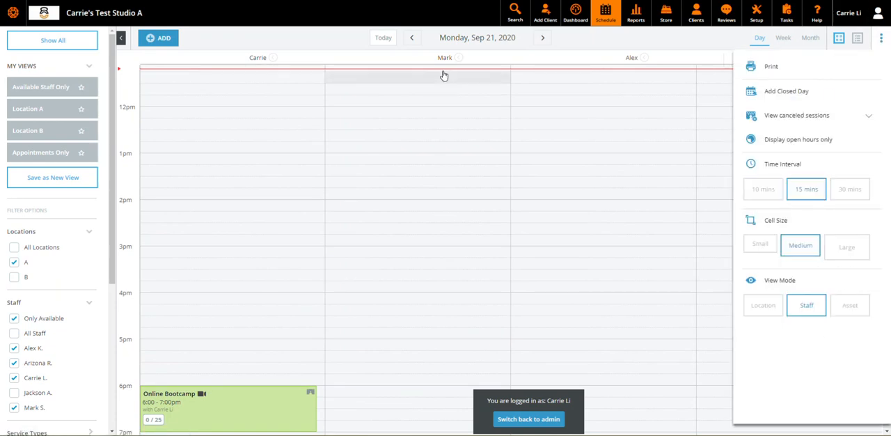
{"action": "key", "text": "ctrl"}
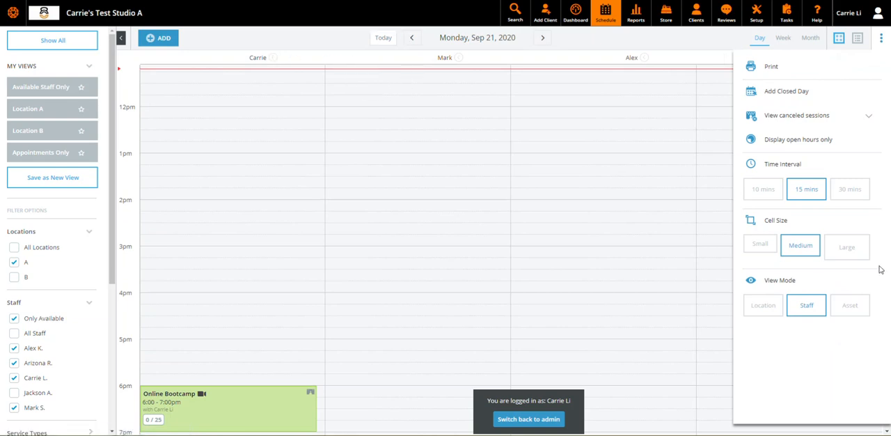
{"action": "left_click", "coordinate": [851, 311]}
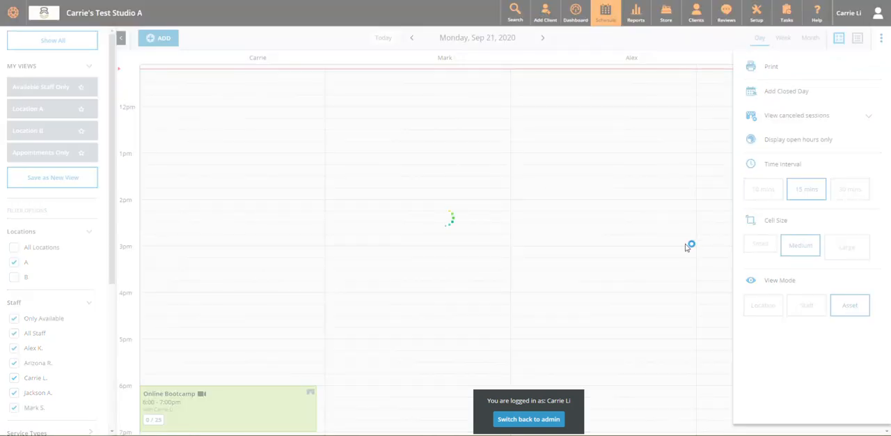
{"action": "left_click", "coordinate": [677, 39]}
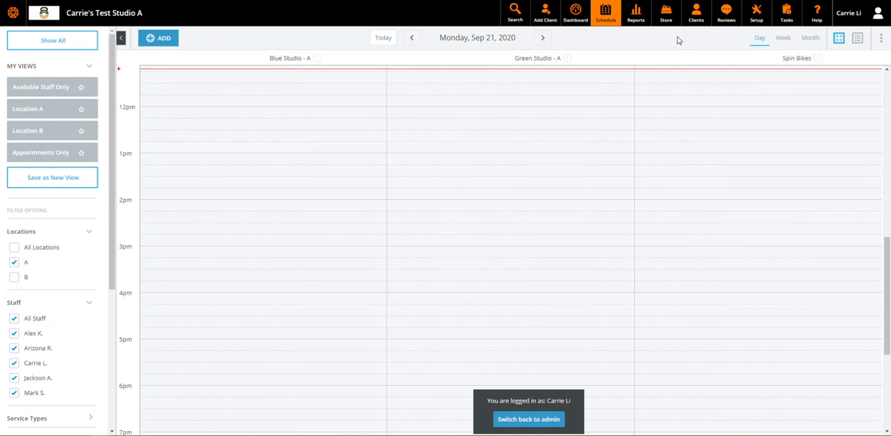
Examine the Blue Studio - A, Green Studio - A and Spin Bikes columns across the day's time slots, including the evening hours.
{"action": "left_click", "coordinate": [302, 59]}
{"action": "left_click", "coordinate": [542, 58]}
{"action": "left_click", "coordinate": [738, 59]}
{"action": "left_click", "coordinate": [42, 110]}
{"action": "scroll", "coordinate": [512, 135], "scroll_direction": "up", "scroll_amount": 1}
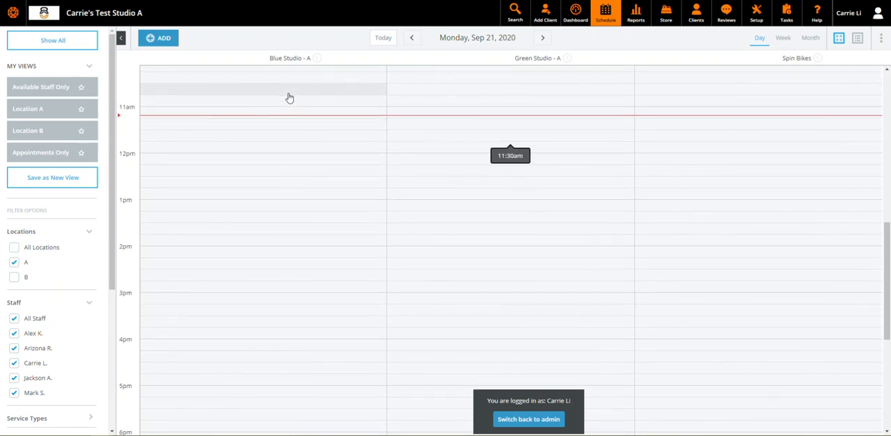
{"action": "scroll", "coordinate": [290, 115], "scroll_direction": "down", "scroll_amount": 4}
{"action": "scroll", "coordinate": [291, 117], "scroll_direction": "up", "scroll_amount": 1}
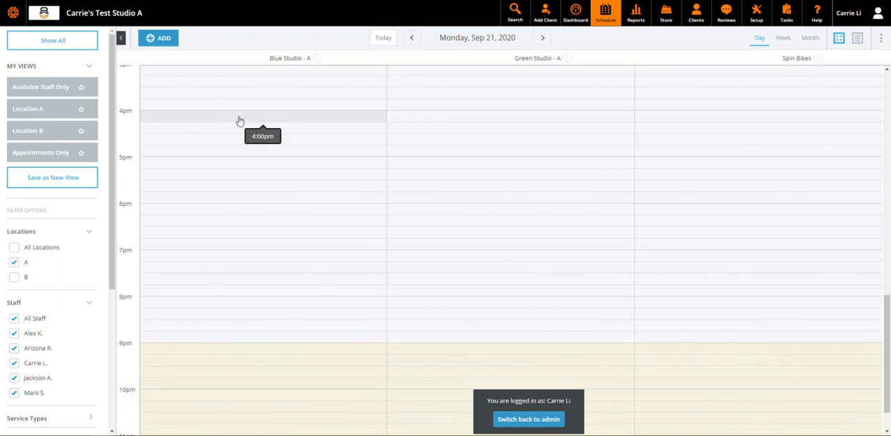
{"action": "scroll", "coordinate": [283, 300], "scroll_direction": "down", "scroll_amount": 1}
{"action": "key", "text": "ctrl"}
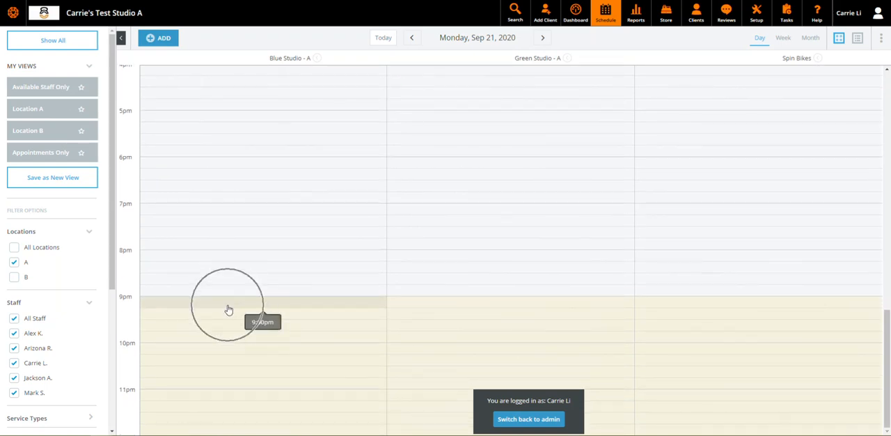
{"action": "key", "text": "ctrl"}
{"action": "key", "text": "ctrl"}
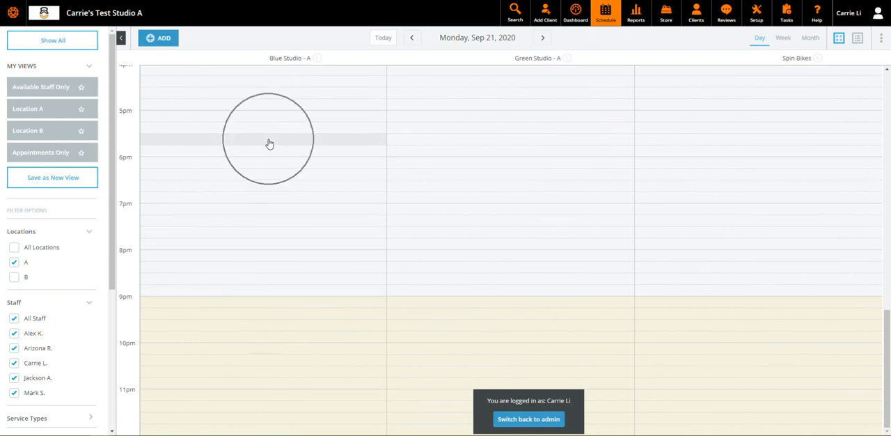
{"action": "key", "text": "ctrl"}
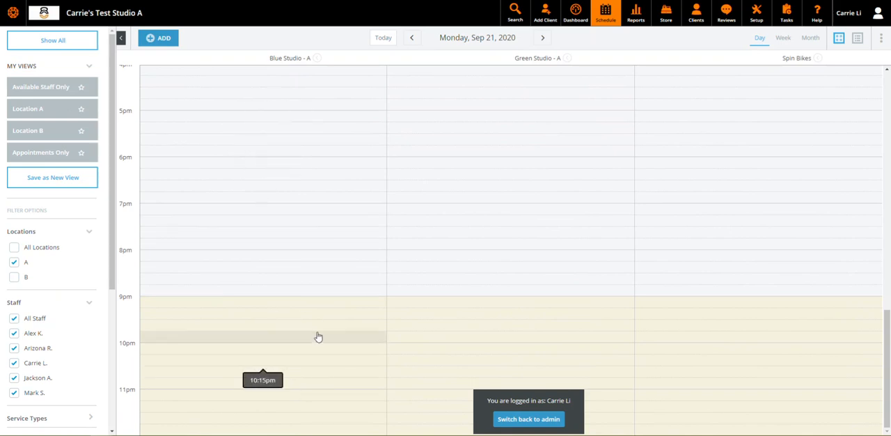
Start an asset booking for Blue Studio - A at 5:00pm on Monday, Sep 21, 2020.
{"action": "scroll", "coordinate": [439, 257], "scroll_direction": "up", "scroll_amount": 1}
{"action": "scroll", "coordinate": [440, 258], "scroll_direction": "up", "scroll_amount": 1}
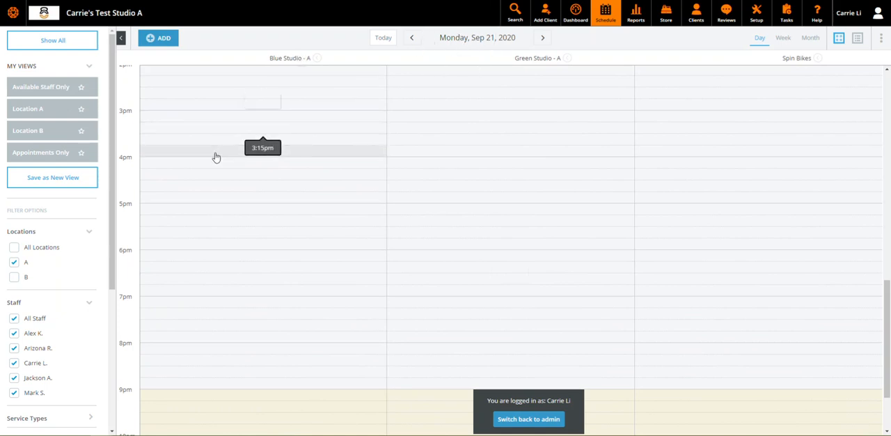
{"action": "left_click", "coordinate": [193, 214]}
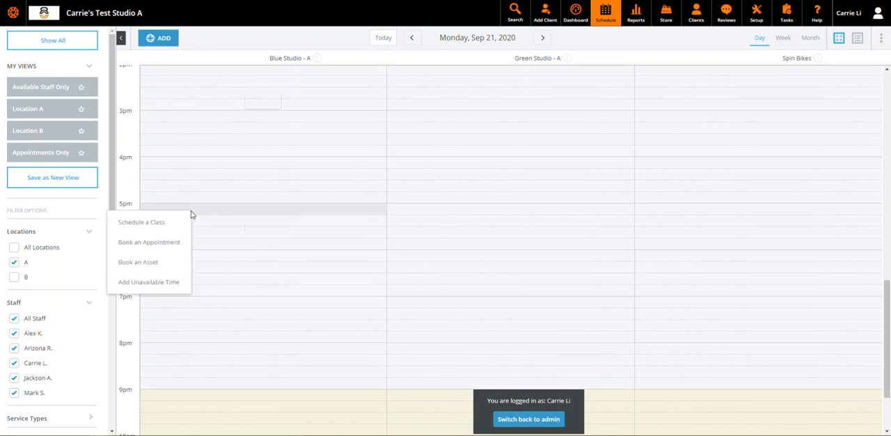
{"action": "left_click", "coordinate": [160, 267]}
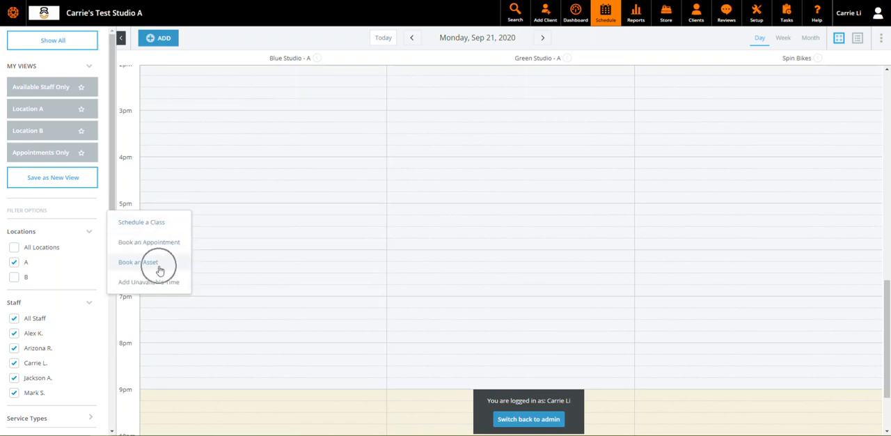
{"action": "left_click", "coordinate": [160, 268]}
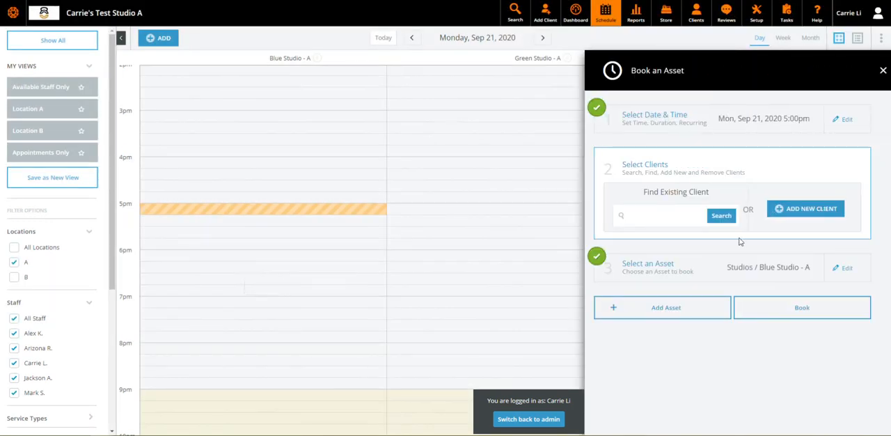
{"action": "left_click", "coordinate": [771, 120]}
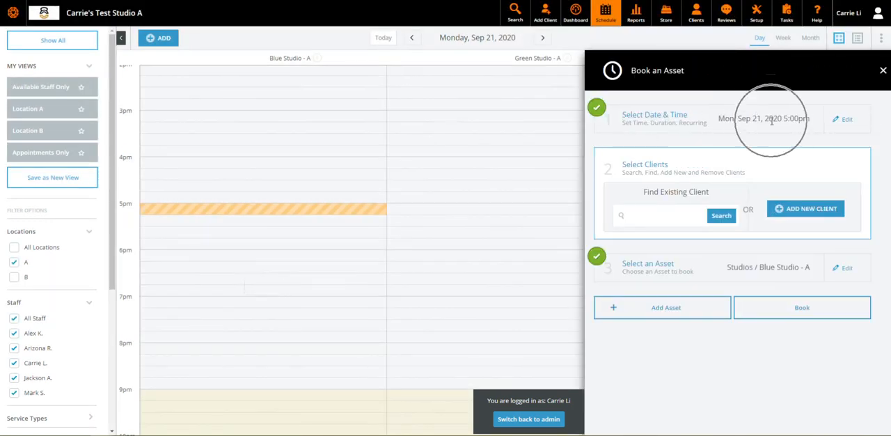
{"action": "left_click", "coordinate": [689, 128]}
{"action": "left_click", "coordinate": [844, 123]}
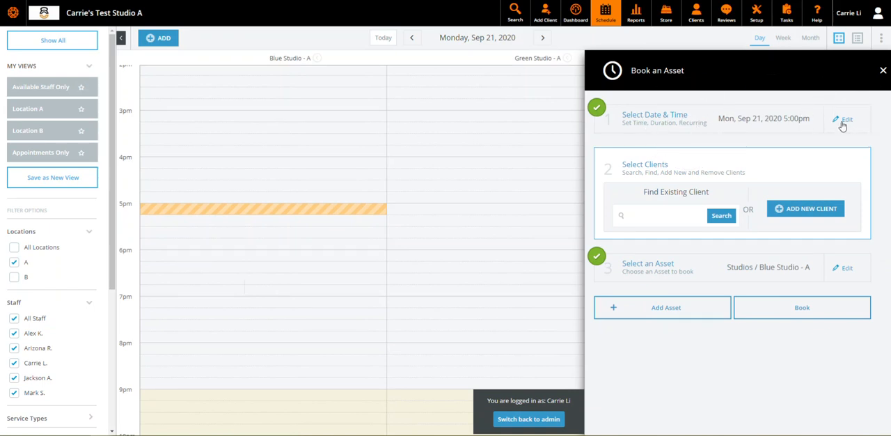
{"action": "left_click", "coordinate": [663, 212]}
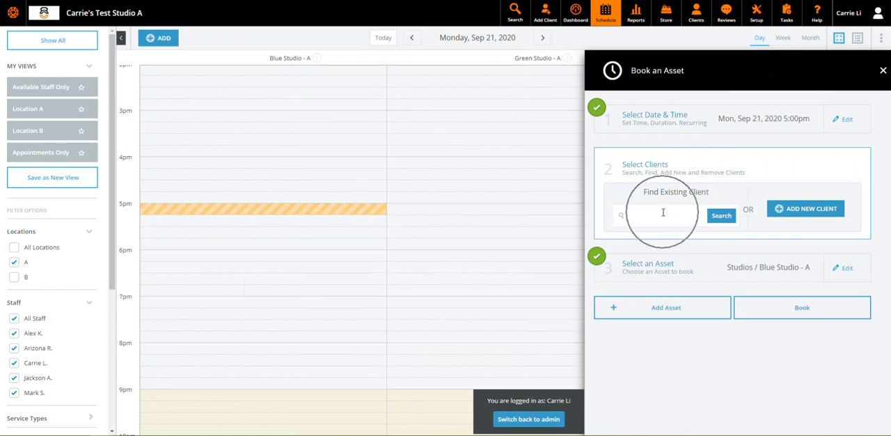
Add a new client to the asset booking and enter the client's first and last name.
{"action": "left_click", "coordinate": [825, 218]}
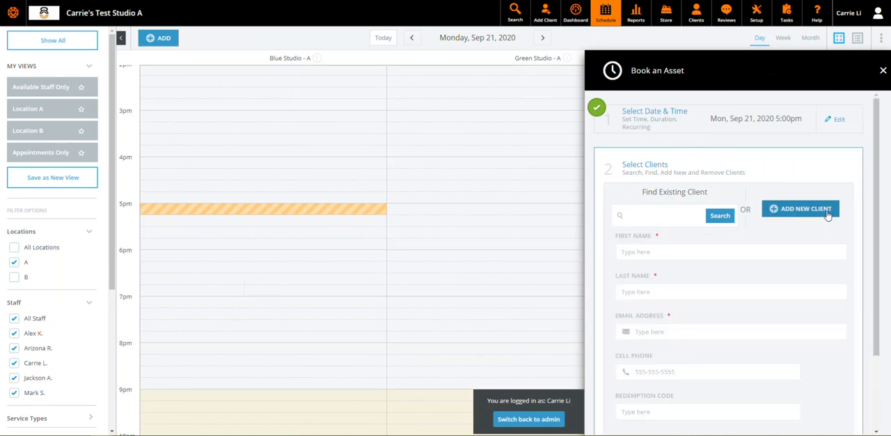
{"action": "left_click", "coordinate": [662, 255]}
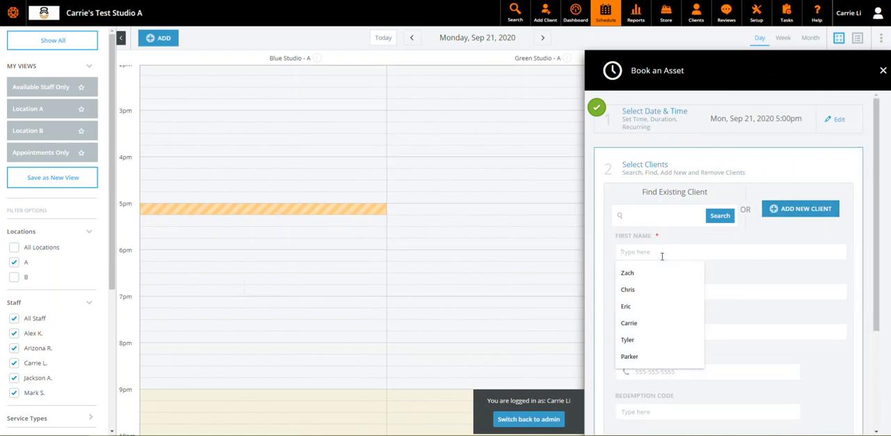
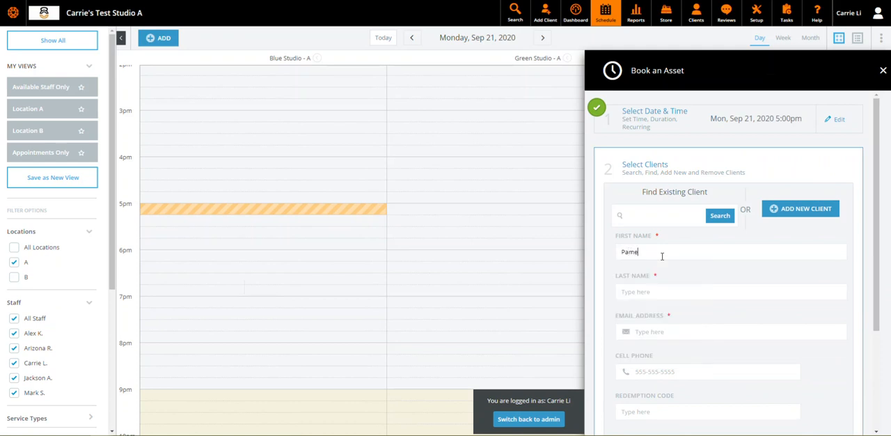
{"action": "key", "text": "Tab"}
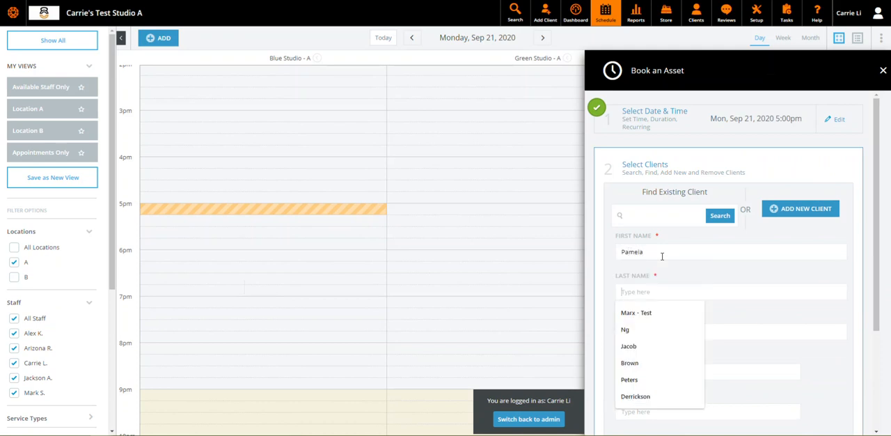
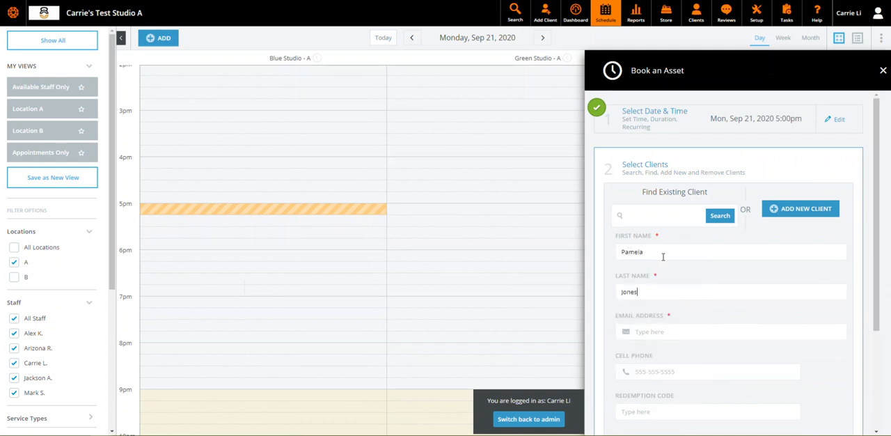
Enter the new client's email address and cell phone number.
{"action": "scroll", "coordinate": [666, 254], "scroll_direction": "down", "scroll_amount": 2}
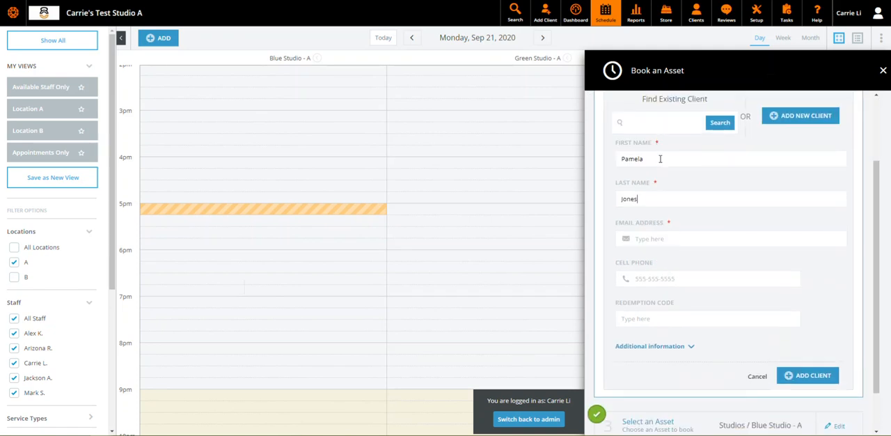
{"action": "key", "text": "ctrl"}
{"action": "scroll", "coordinate": [668, 251], "scroll_direction": "down", "scroll_amount": 2}
{"action": "left_click", "coordinate": [671, 235]}
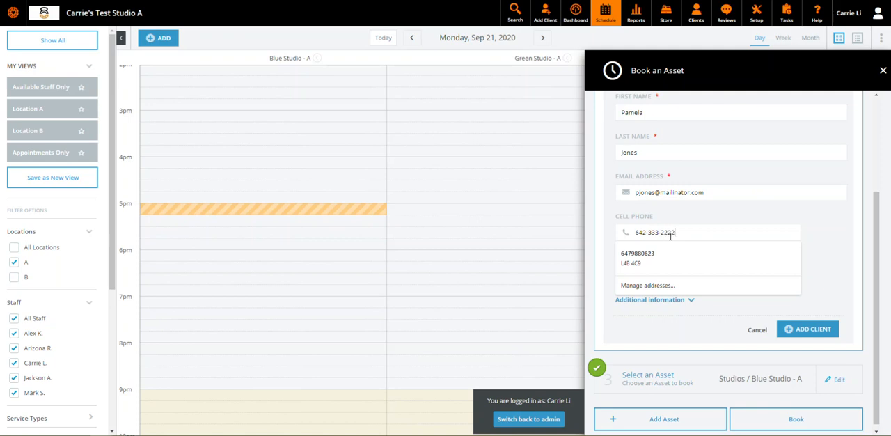
{"action": "left_click", "coordinate": [653, 219]}
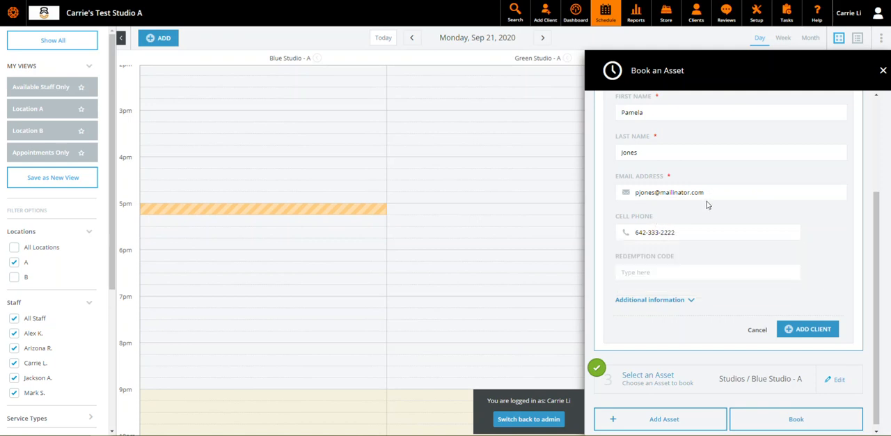
Expand the new client's additional information and set the gender to Female.
{"action": "left_click", "coordinate": [678, 304]}
{"action": "scroll", "coordinate": [678, 304], "scroll_direction": "down", "scroll_amount": 2}
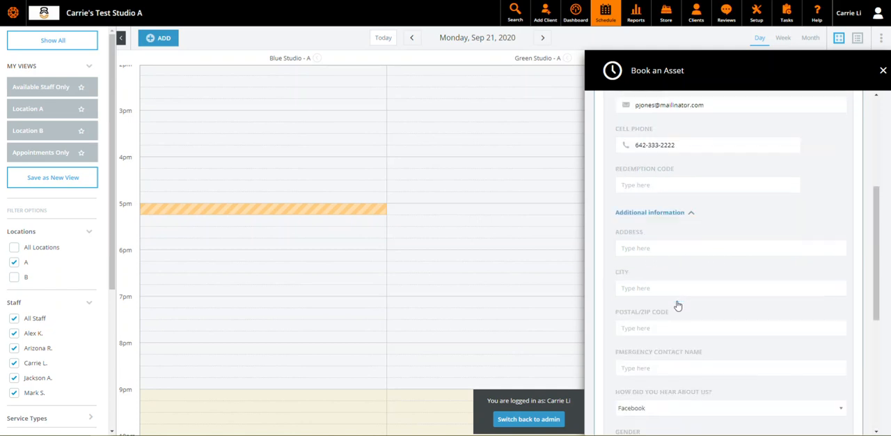
{"action": "scroll", "coordinate": [647, 209], "scroll_direction": "down", "scroll_amount": 2}
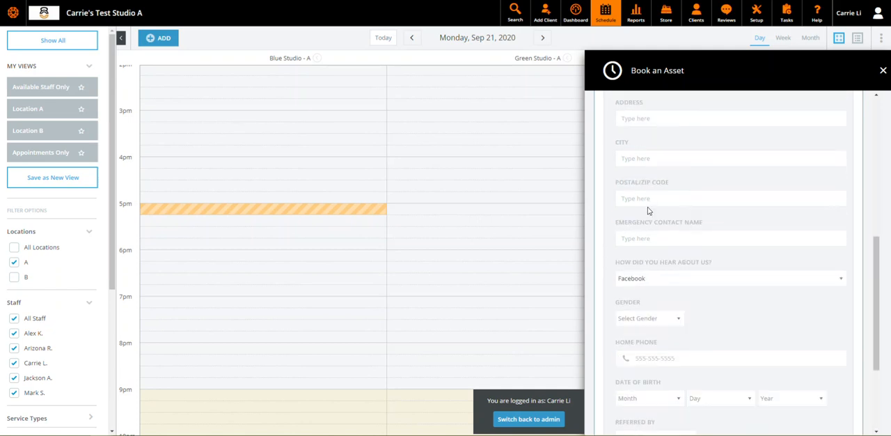
{"action": "scroll", "coordinate": [647, 209], "scroll_direction": "down", "scroll_amount": 3}
{"action": "left_click", "coordinate": [672, 172]}
{"action": "left_click", "coordinate": [665, 185]}
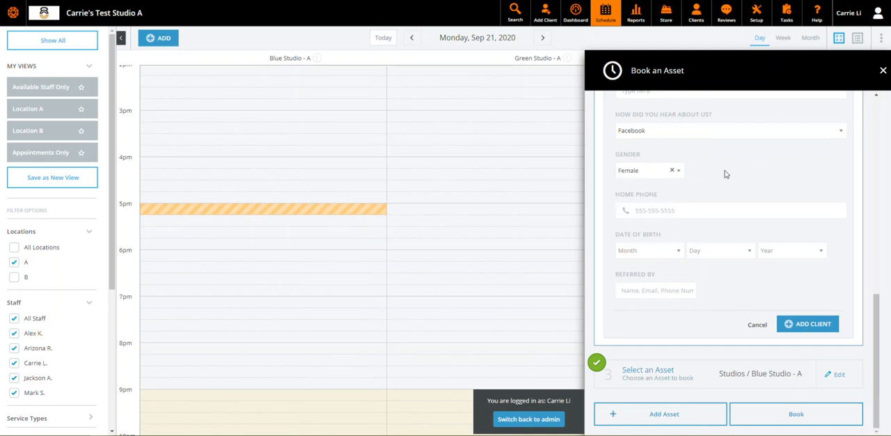
Add the new client to the booking and book Blue Studio - A for 5:00pm.
{"action": "left_click", "coordinate": [806, 325]}
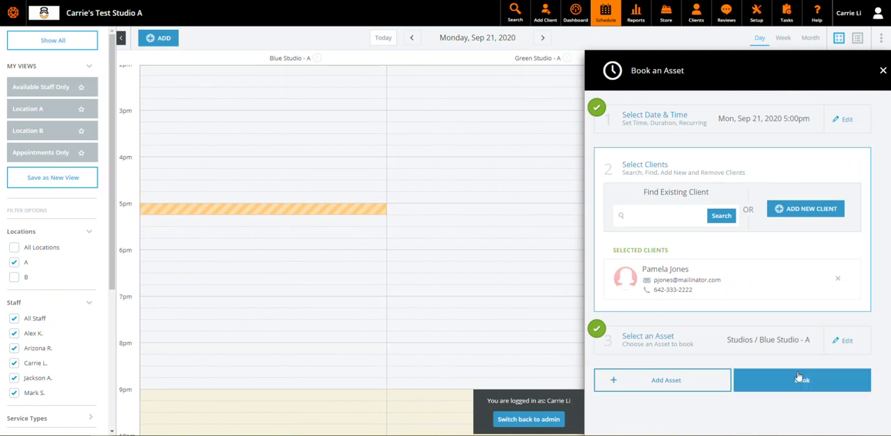
{"action": "left_click", "coordinate": [801, 387]}
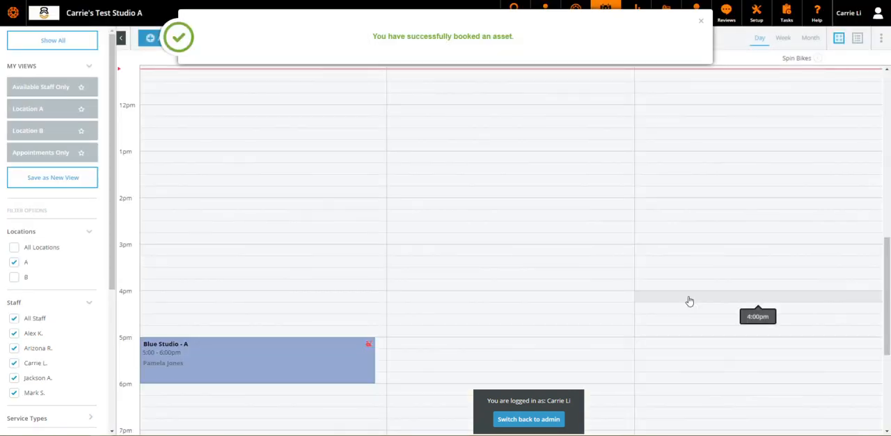
Open the details of the 5:00pm Blue Studio - A booking and check its payment status.
{"action": "scroll", "coordinate": [273, 354], "scroll_direction": "down", "scroll_amount": 1}
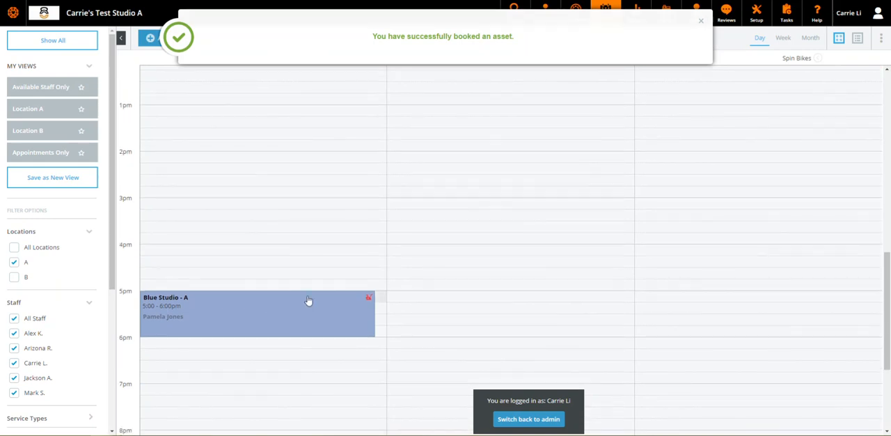
{"action": "mouse_move", "coordinate": [369, 303]}
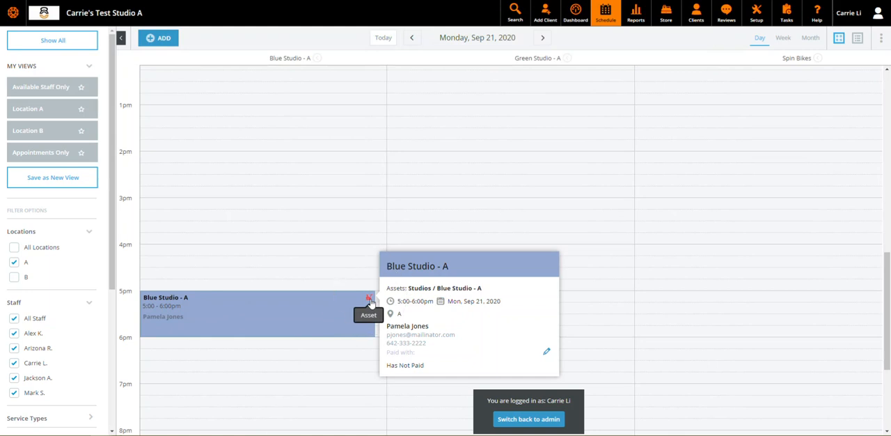
{"action": "left_click", "coordinate": [286, 316]}
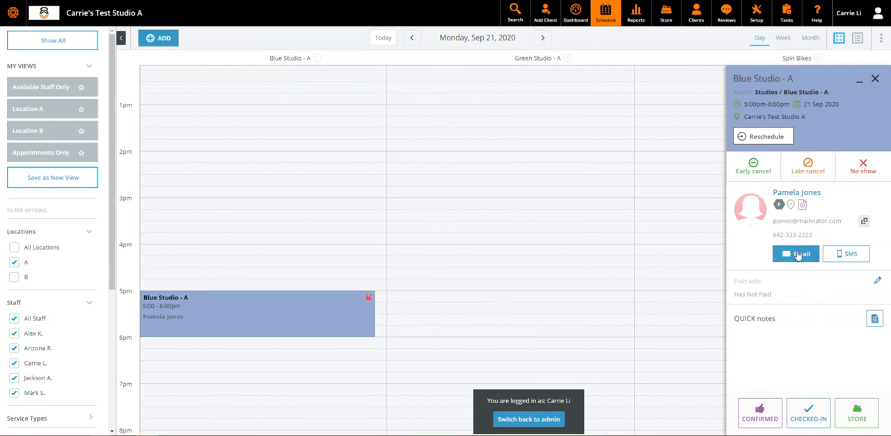
{"action": "left_click_drag", "start_coordinate": [770, 294], "coordinate": [744, 295]}
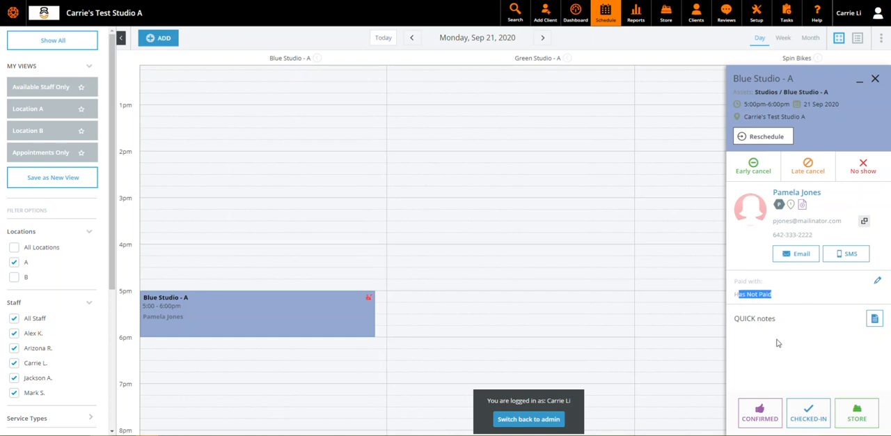
{"action": "left_click", "coordinate": [761, 313]}
Go to the store from the booking and add the $50.00 Drop-in Rate to the client's cart.
{"action": "left_click", "coordinate": [861, 416]}
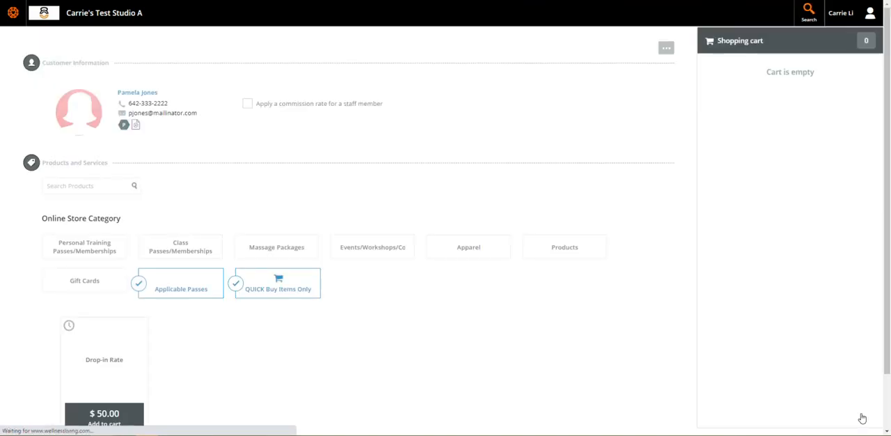
{"action": "scroll", "coordinate": [229, 167], "scroll_direction": "down", "scroll_amount": 1}
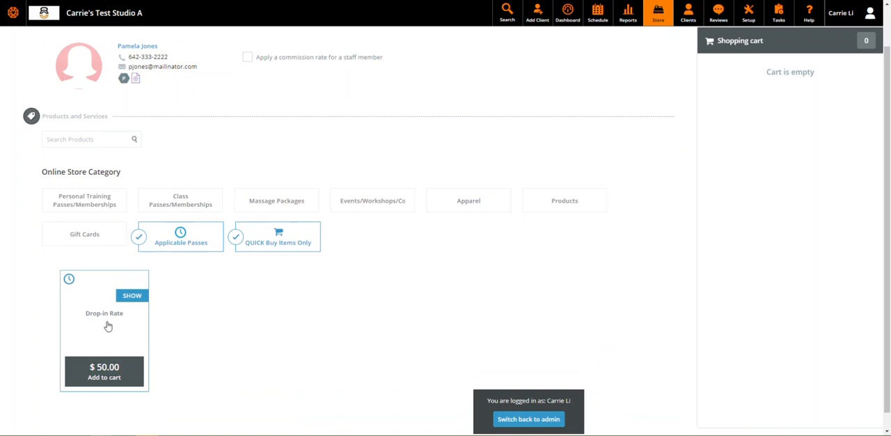
{"action": "left_click", "coordinate": [124, 378]}
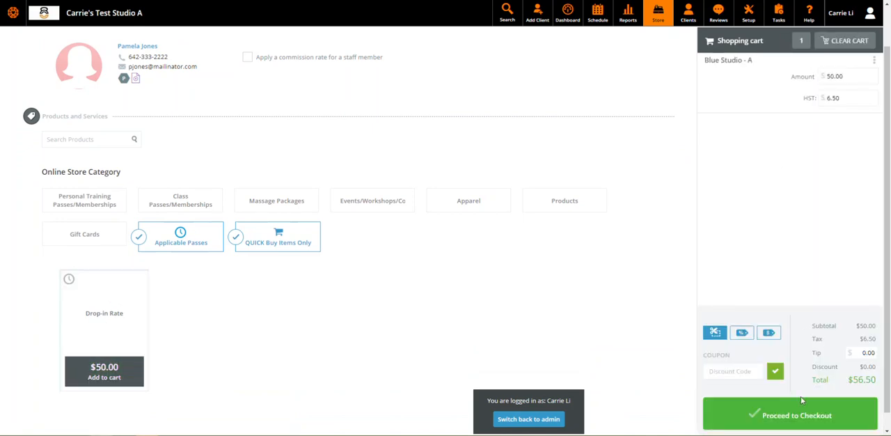
Check out the cart and complete the purchase with Cash as the payment method.
{"action": "left_click", "coordinate": [797, 416]}
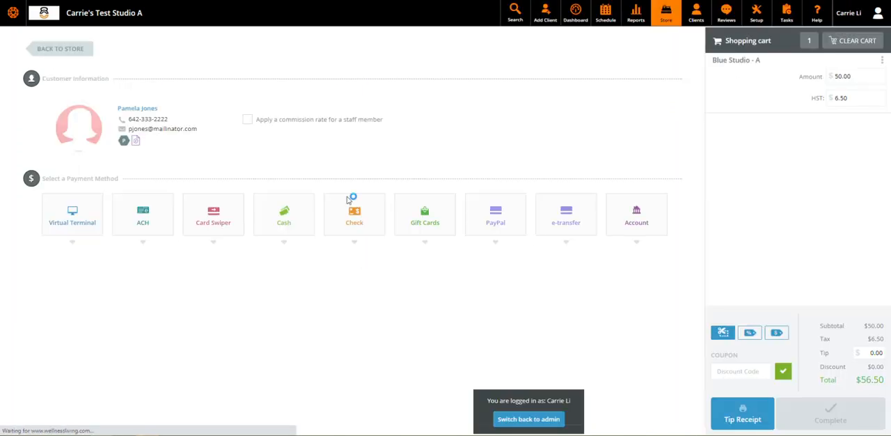
{"action": "left_click", "coordinate": [278, 219]}
{"action": "left_click", "coordinate": [823, 421]}
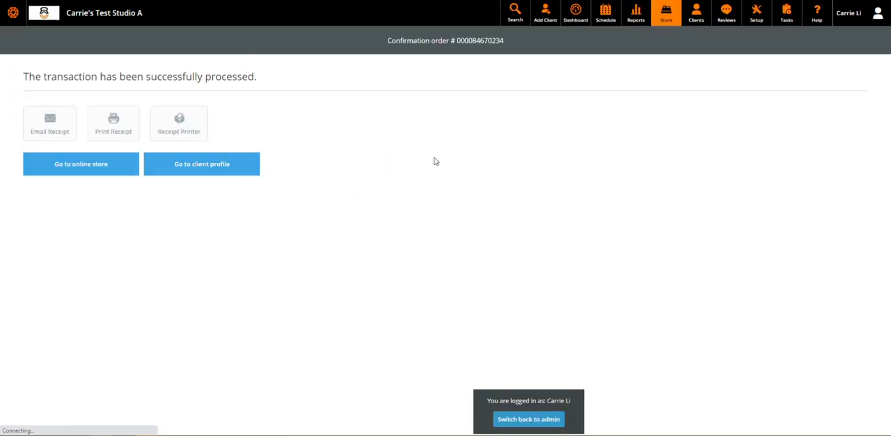
Return to the schedule and check the payment status of the 5:00pm Blue Studio - A booking.
{"action": "left_click", "coordinate": [605, 23]}
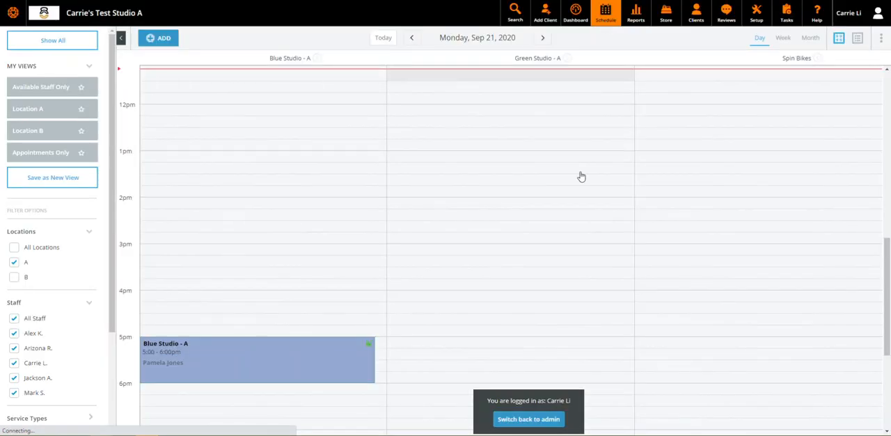
{"action": "scroll", "coordinate": [591, 237], "scroll_direction": "down", "scroll_amount": 1}
{"action": "left_click", "coordinate": [370, 299]}
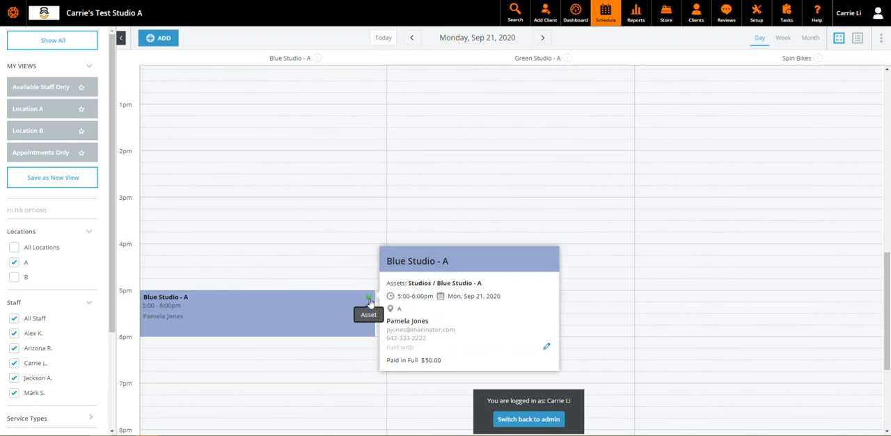
Examine the duration, date and time options for rescheduling the 5:00pm Blue Studio - A booking, and close them without saving.
{"action": "left_click", "coordinate": [263, 311]}
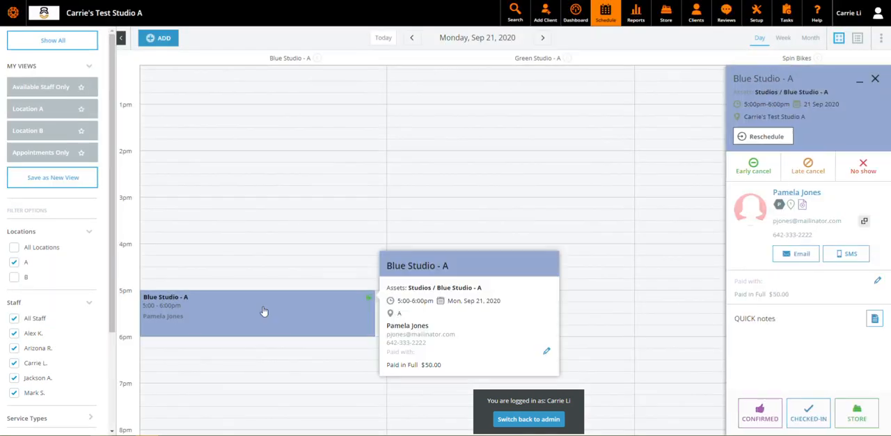
{"action": "left_click", "coordinate": [768, 137]}
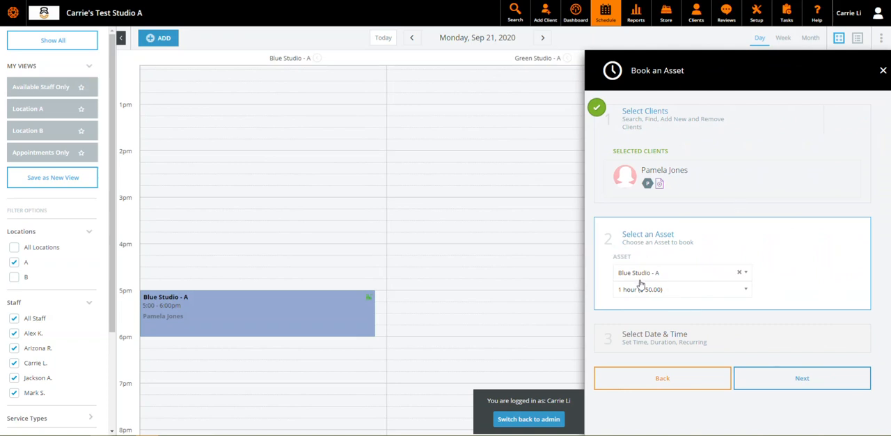
{"action": "left_click", "coordinate": [663, 296]}
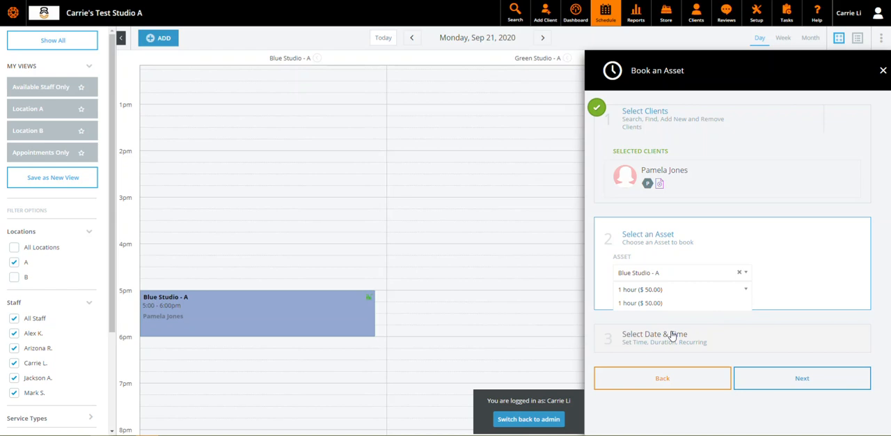
{"action": "left_click", "coordinate": [812, 339]}
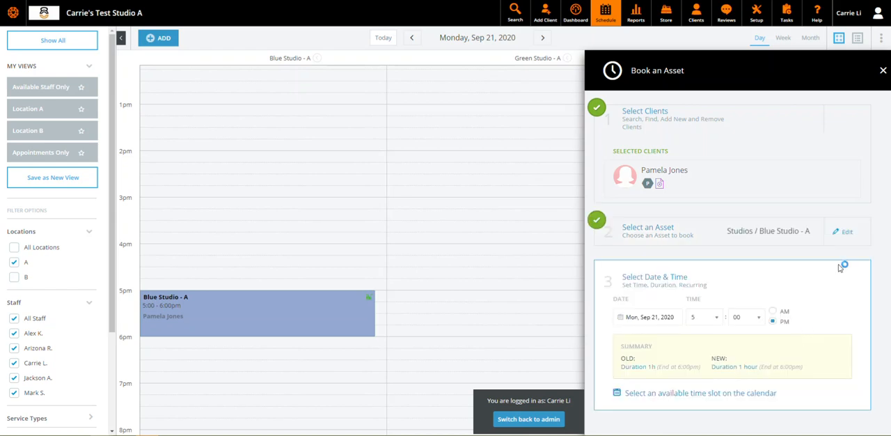
{"action": "left_click", "coordinate": [886, 72]}
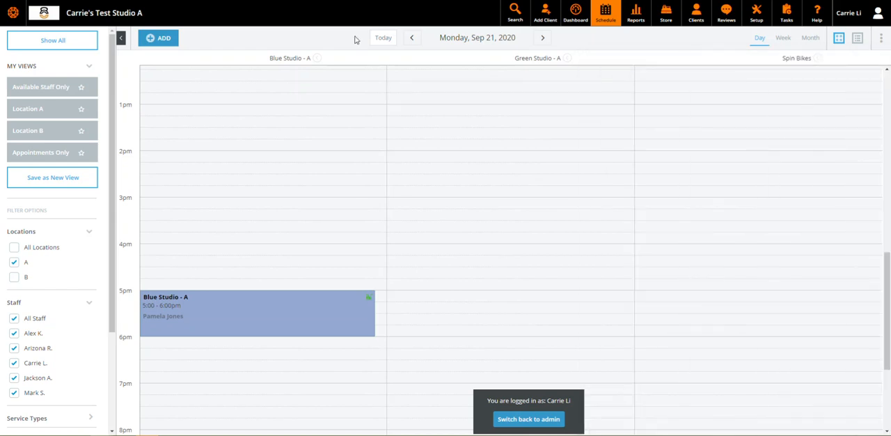